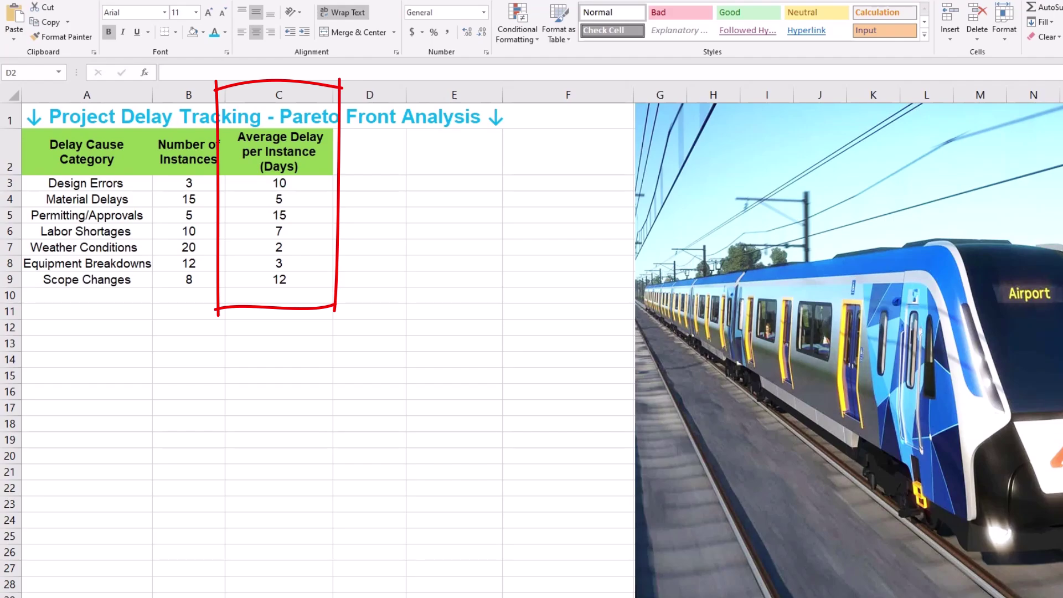
Fill D3:D9 with =PRODUCT(B3:C3), giving totals 30, 75, 75, 70, 40, 36 and 96
click(373, 170)
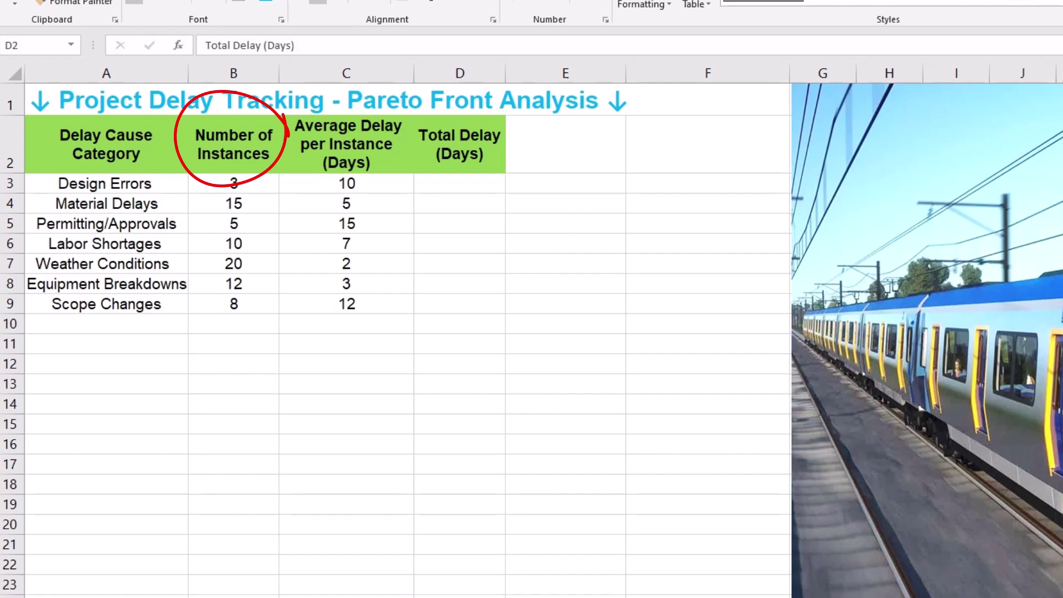
click(460, 183)
text(=pro)
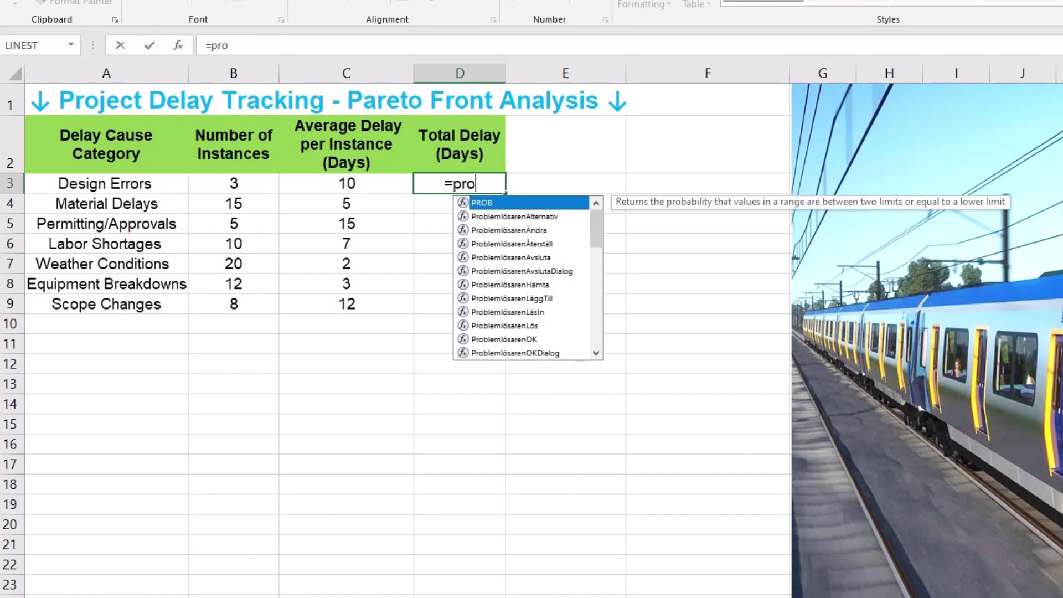
text(d)
key(Tab)
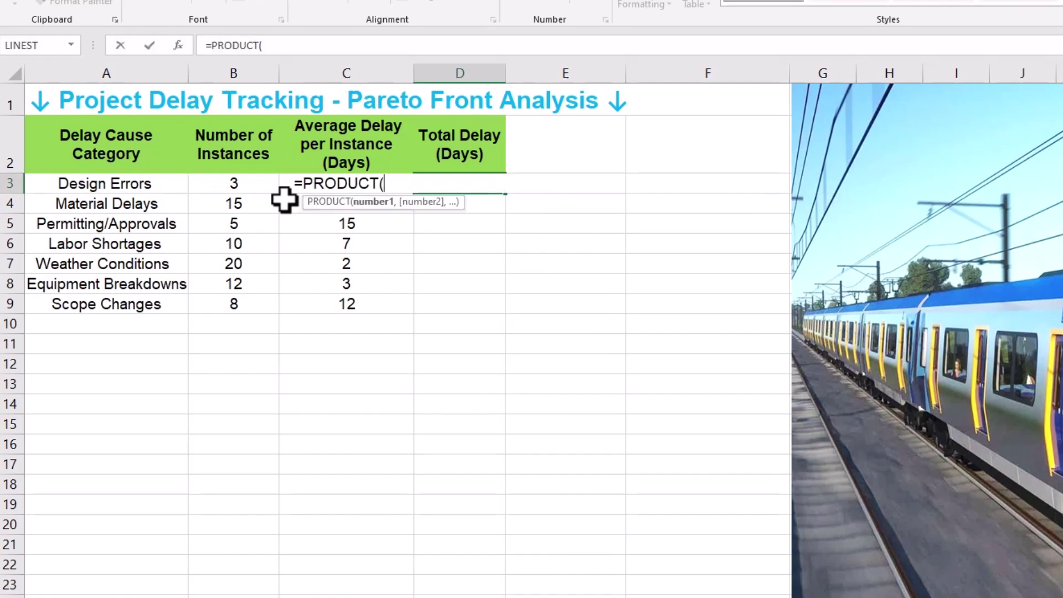
drag(244, 183, 313, 189)
key(Return)
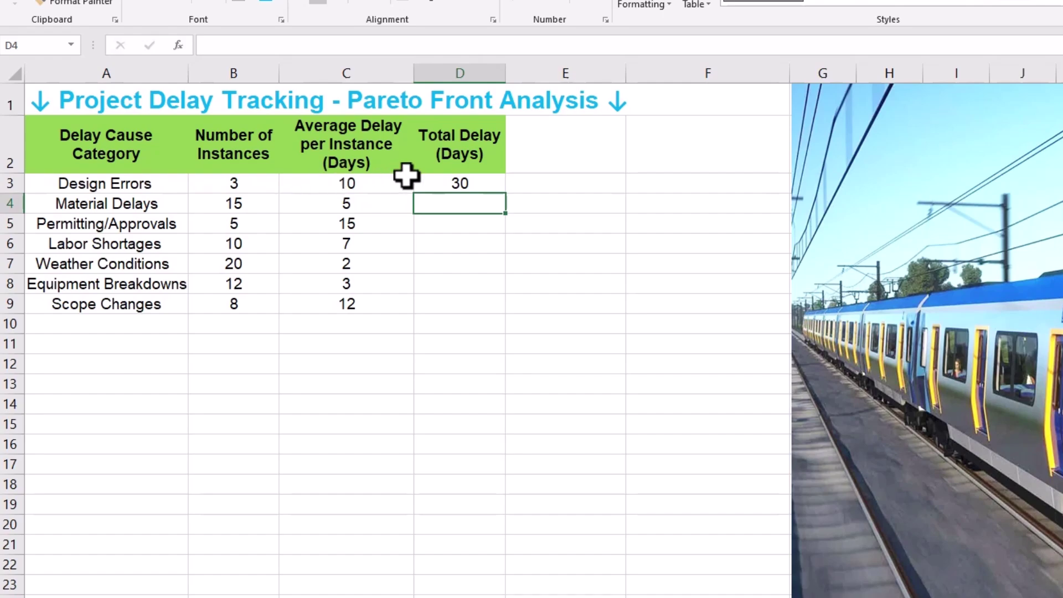
click(491, 185)
drag(505, 194, 507, 314)
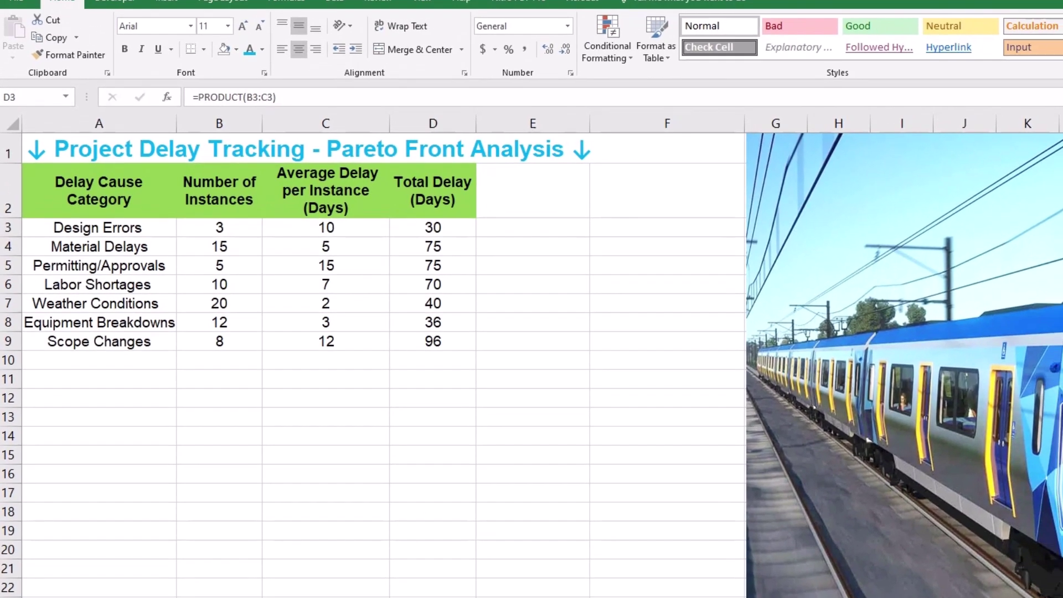
drag(106, 145, 401, 290)
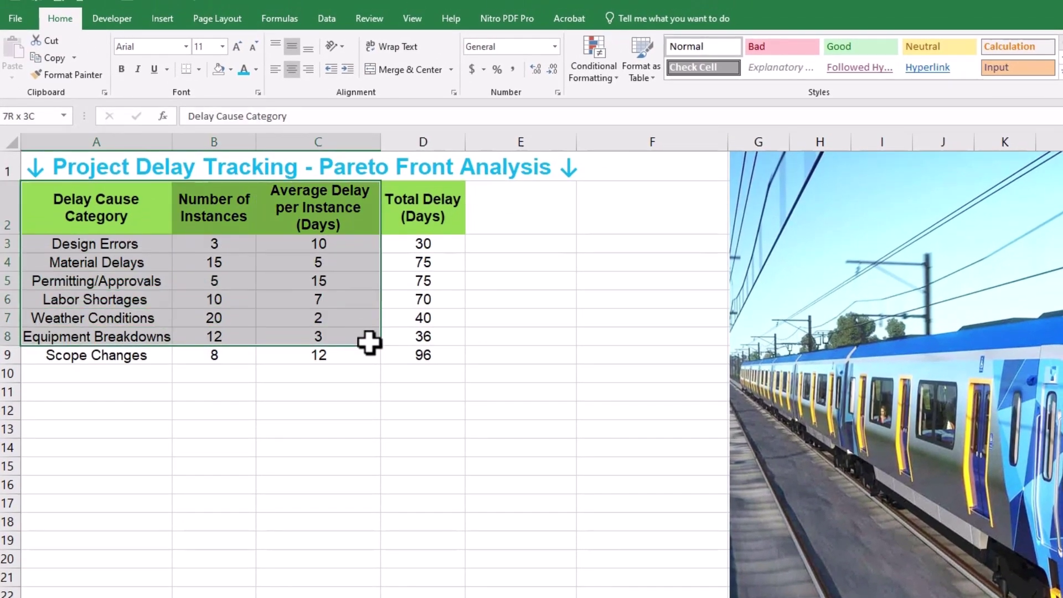
Sort the table A2:D9 by Total Delay (Days), largest to smallest
drag(369, 343, 397, 356)
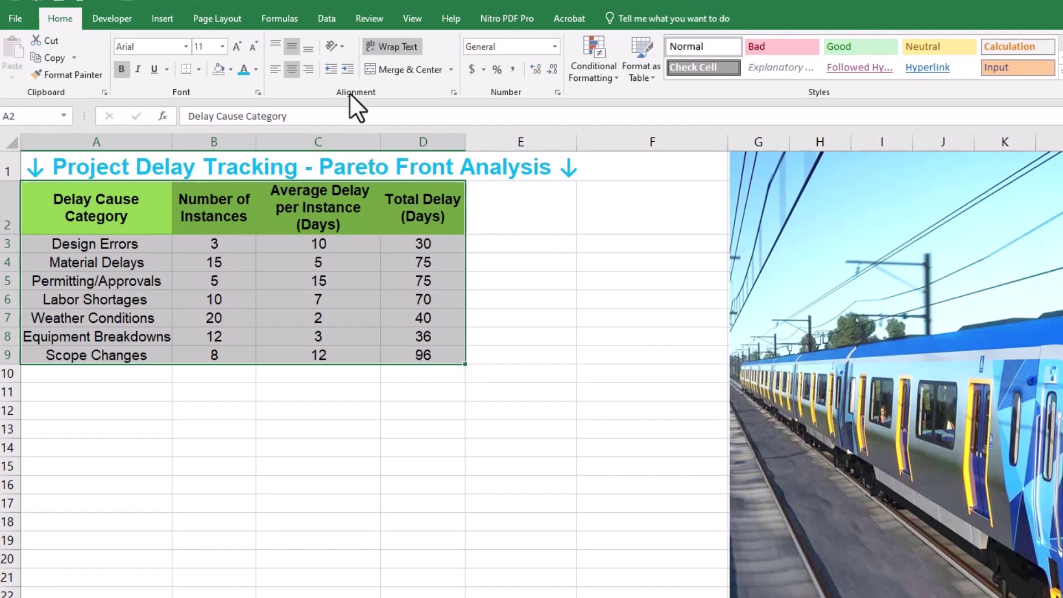
click(330, 20)
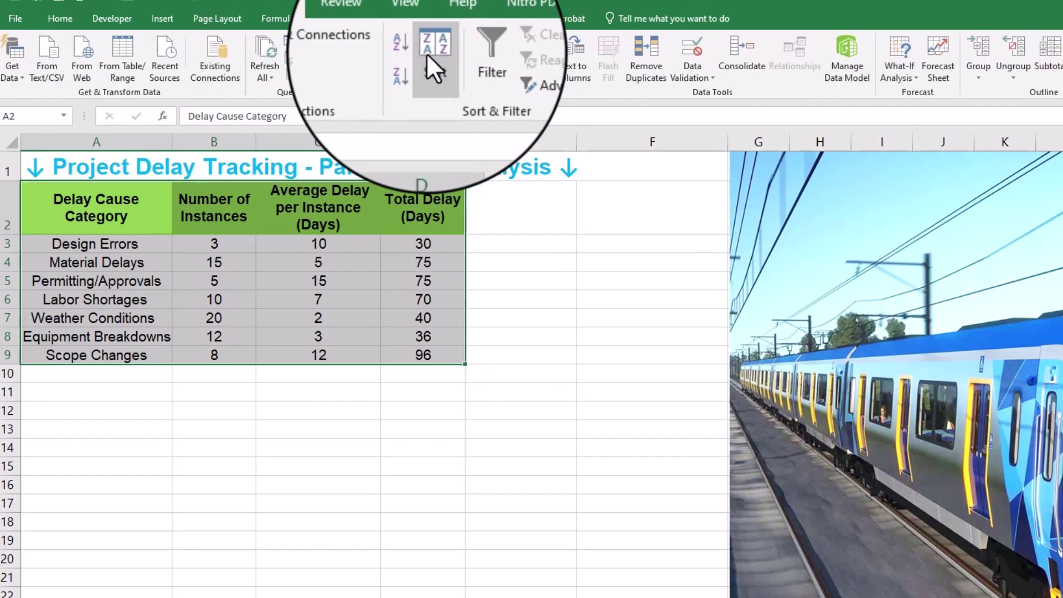
click(440, 70)
click(766, 217)
click(745, 256)
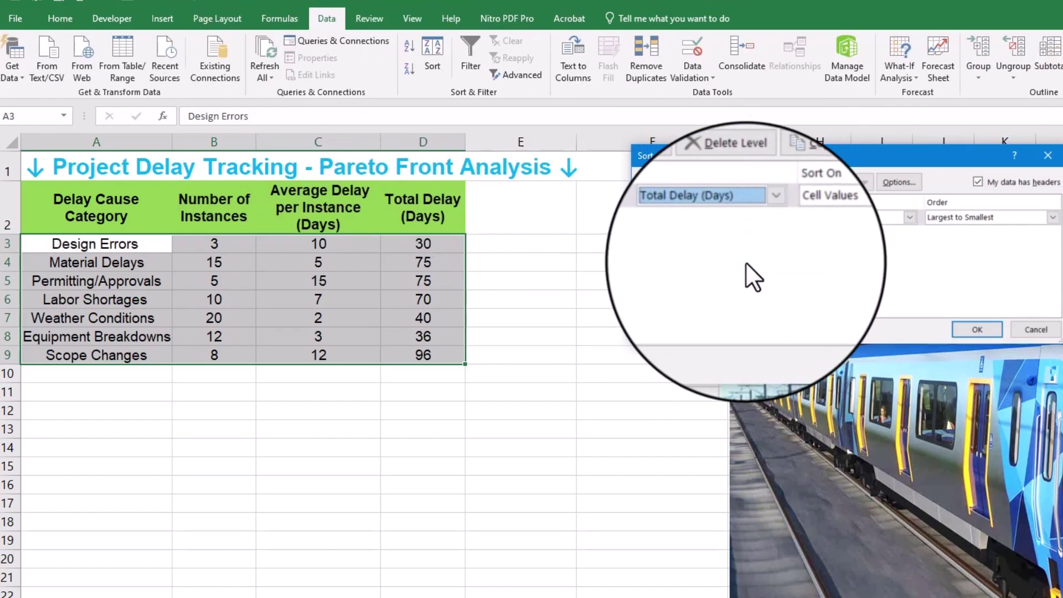
click(1053, 217)
click(992, 239)
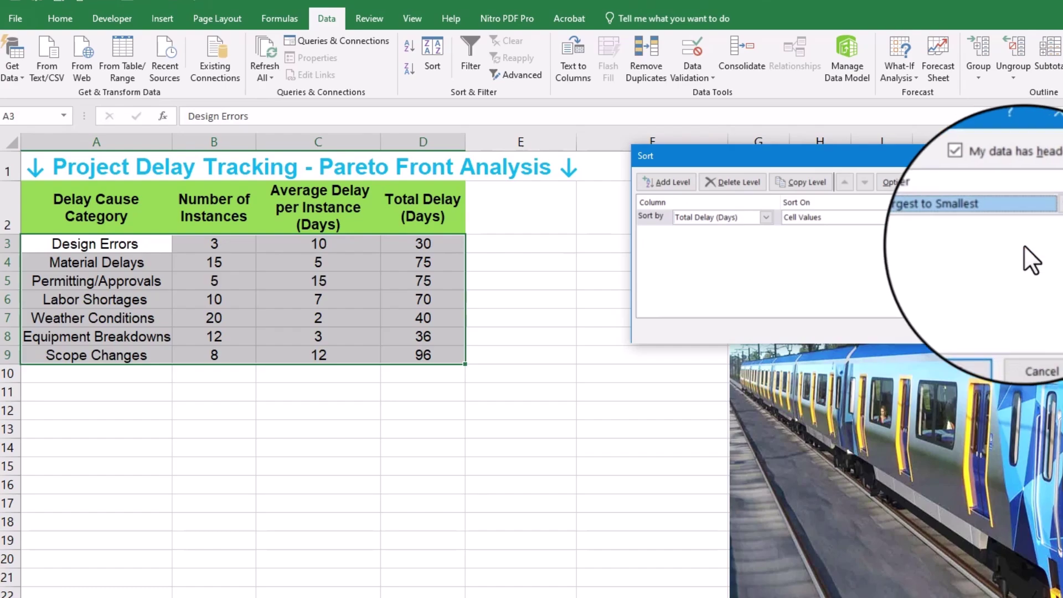
click(977, 330)
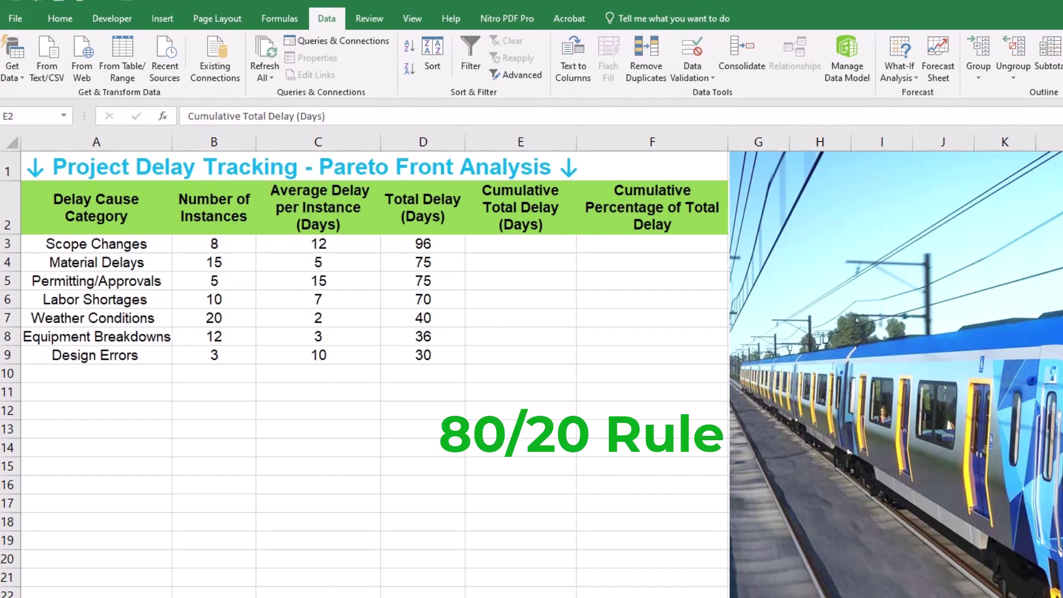
Start the cumulative total with =D3 in E3
click(506, 247)
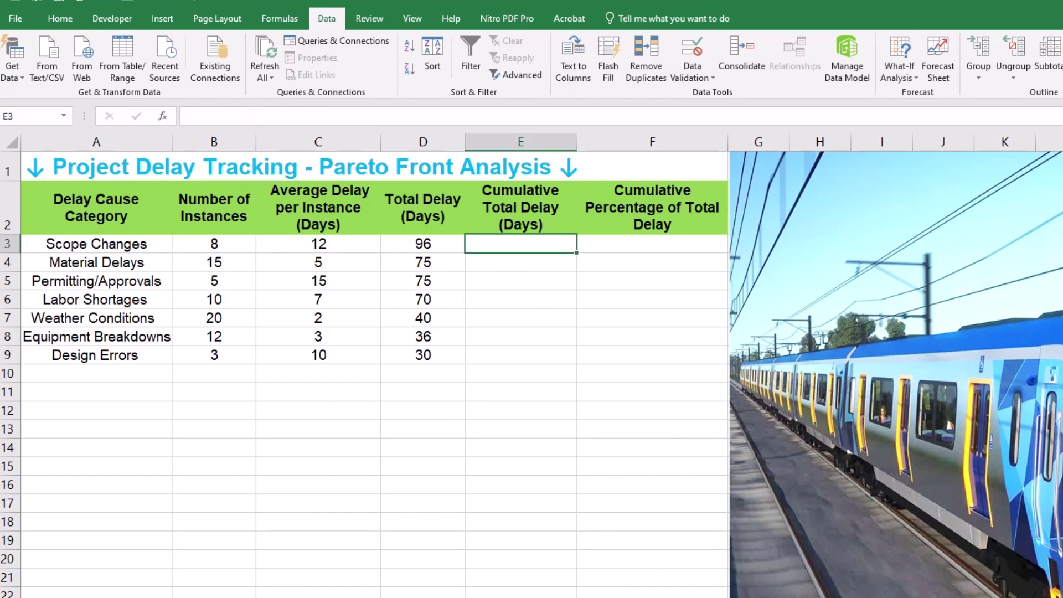
text(=)
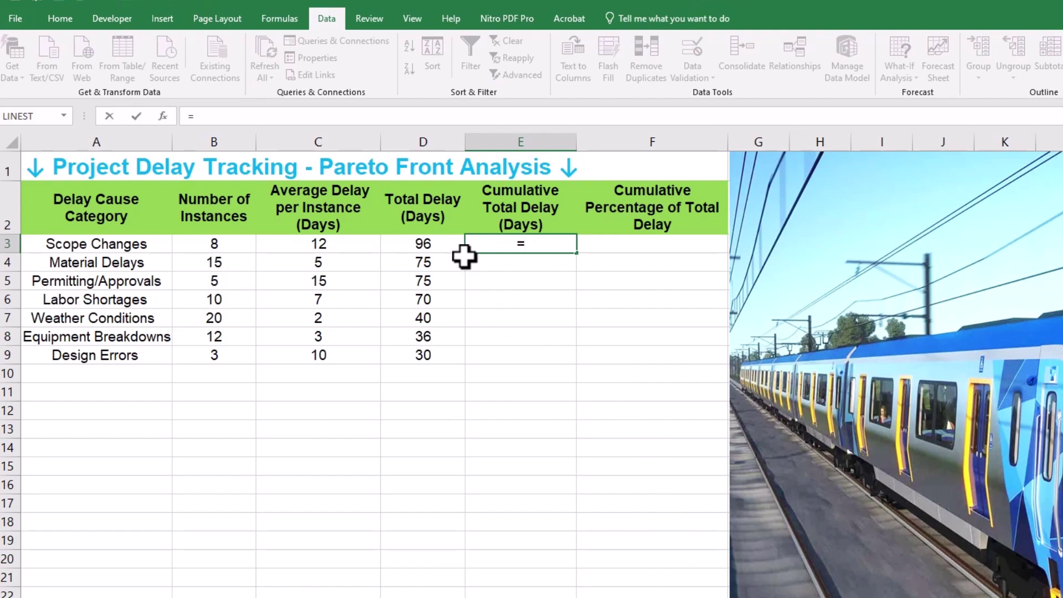
click(445, 243)
key(Return)
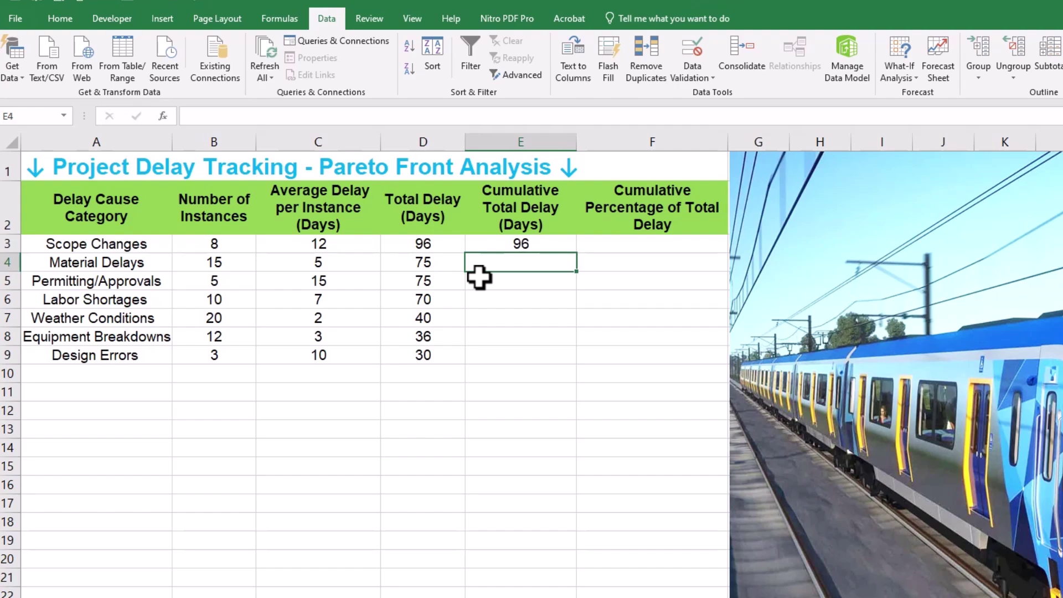
Enter the running total =E3+D4 in E4 and fill it down to E9, ending at 422
text(=)
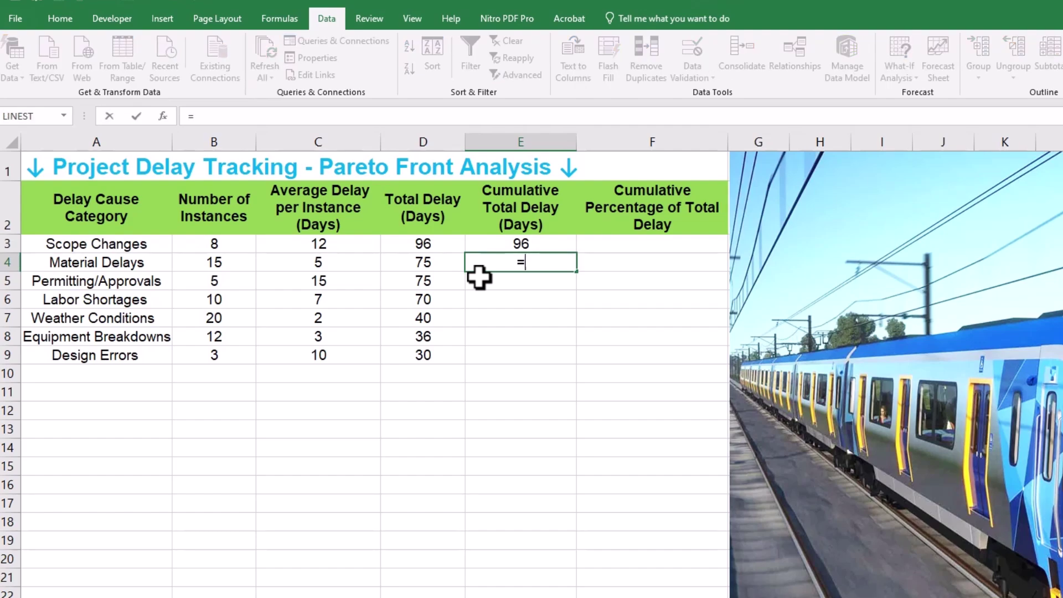
click(490, 241)
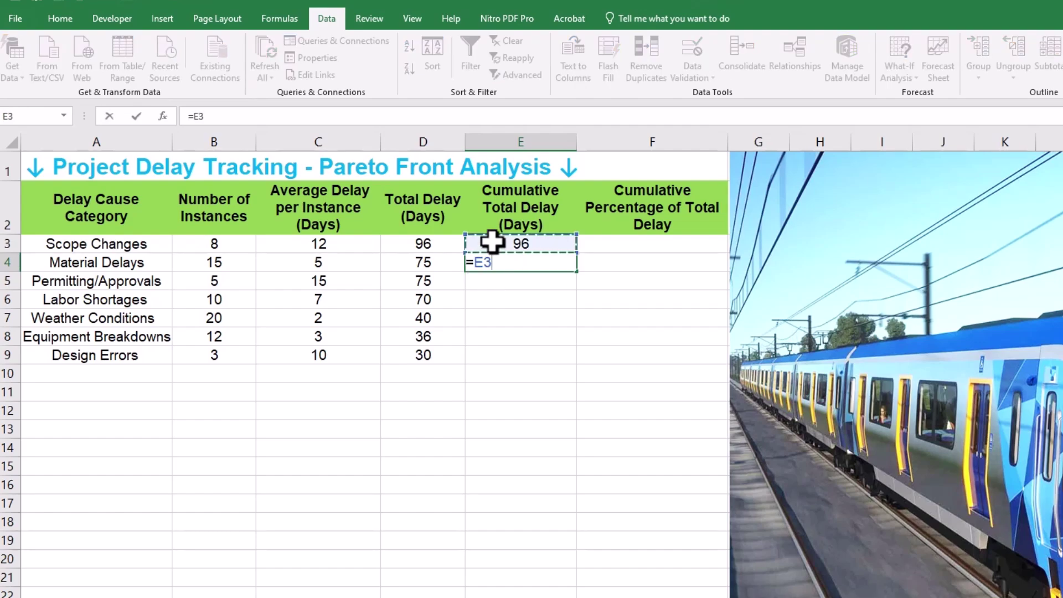
text(+)
click(447, 262)
key(Return)
click(562, 261)
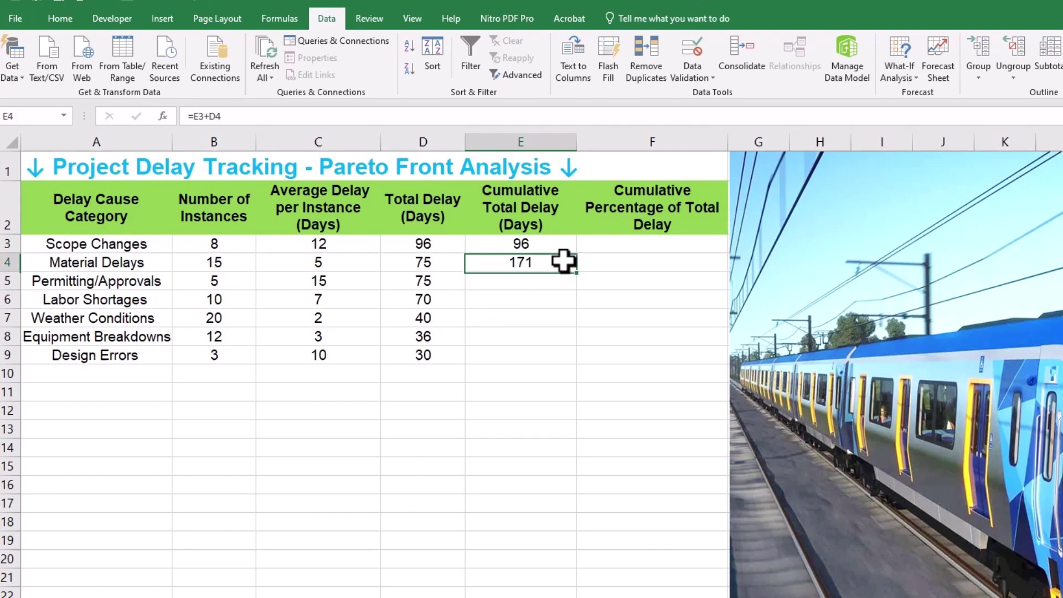
drag(576, 271, 574, 364)
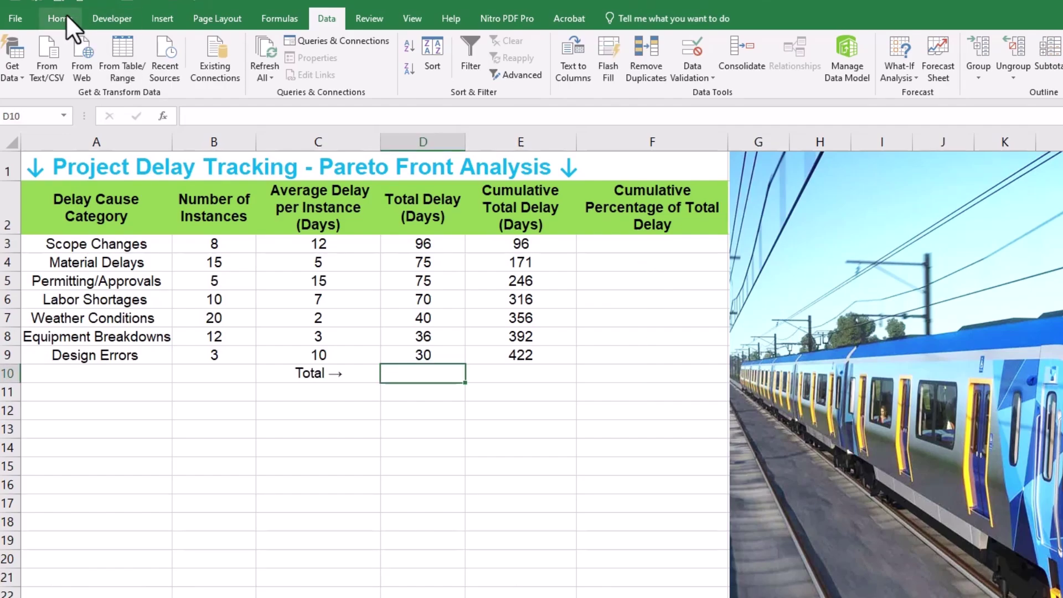
click(65, 15)
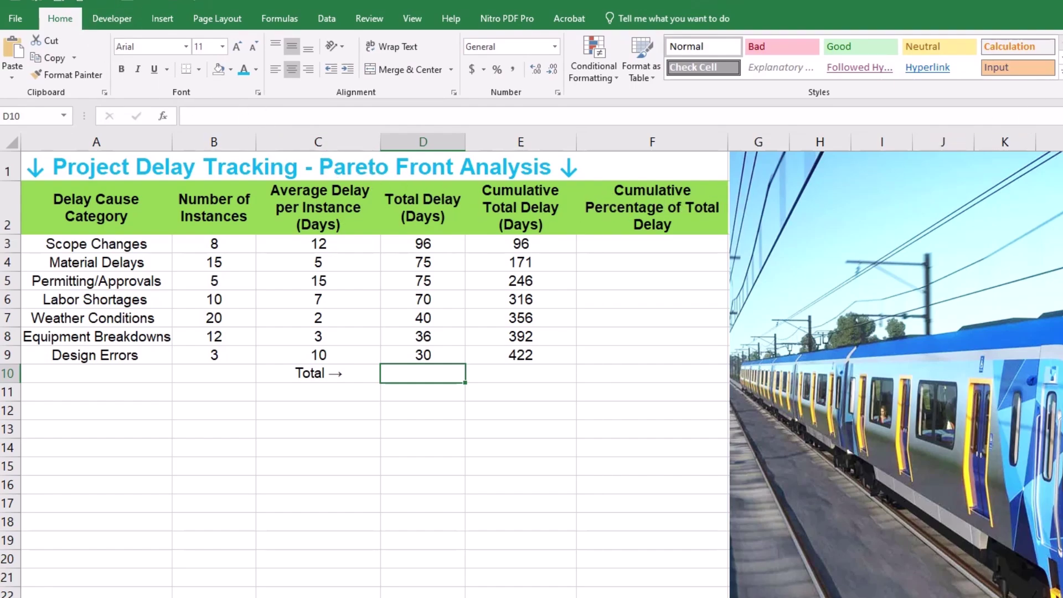
AutoSum the 422 grand total into D10 and enter =E3/$D$10 in F3
key(alt+equal)
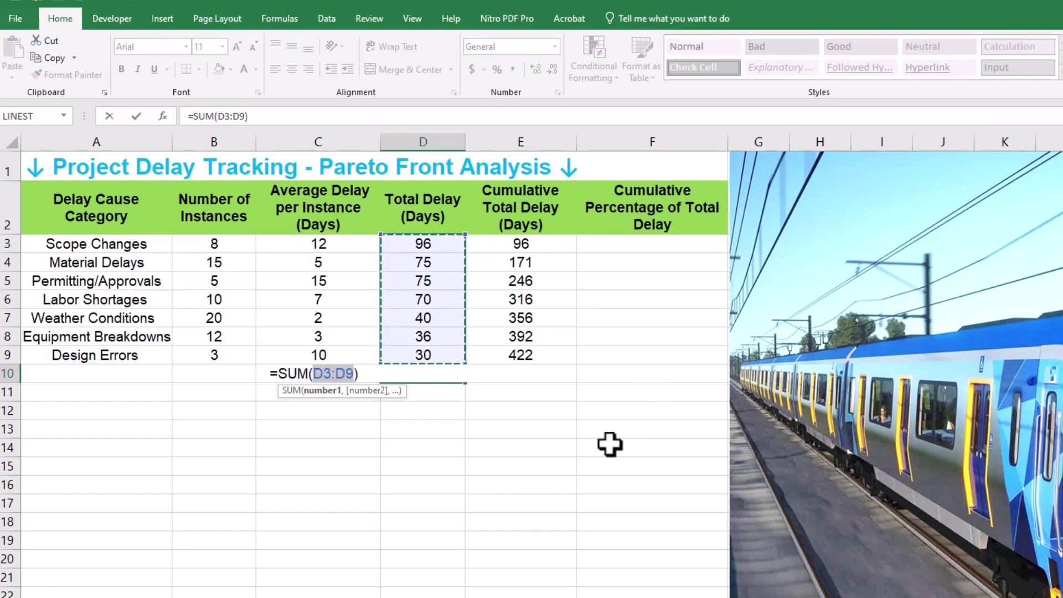
key(Return)
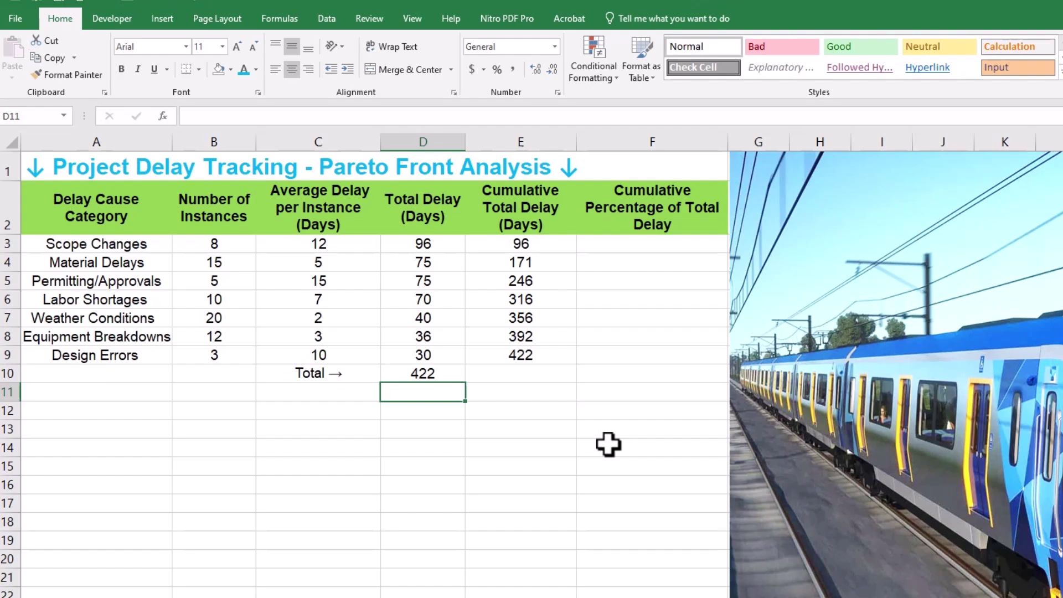
click(609, 243)
text(=)
click(552, 244)
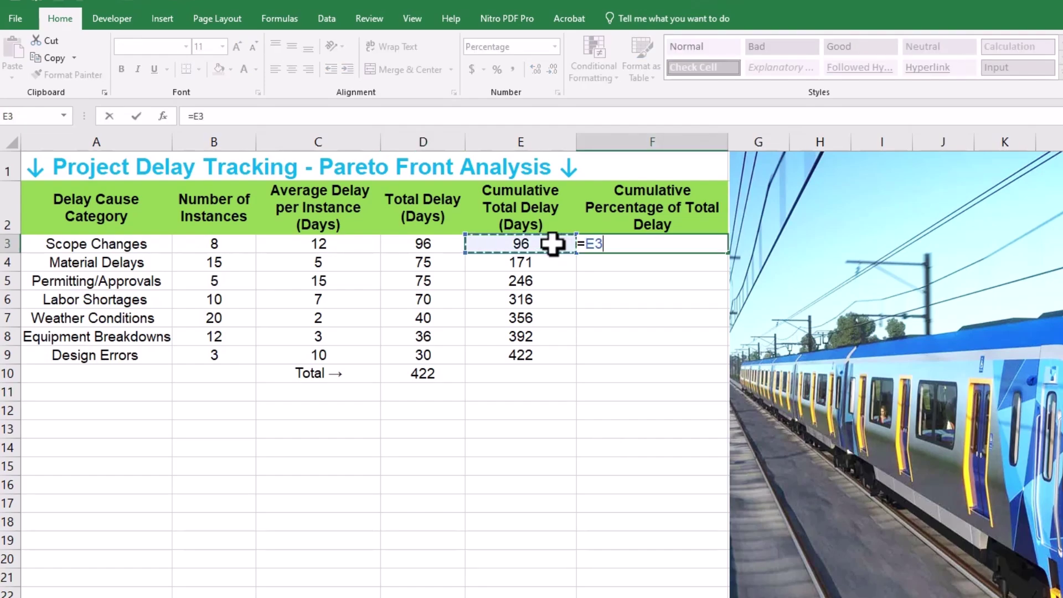
text(/)
click(437, 373)
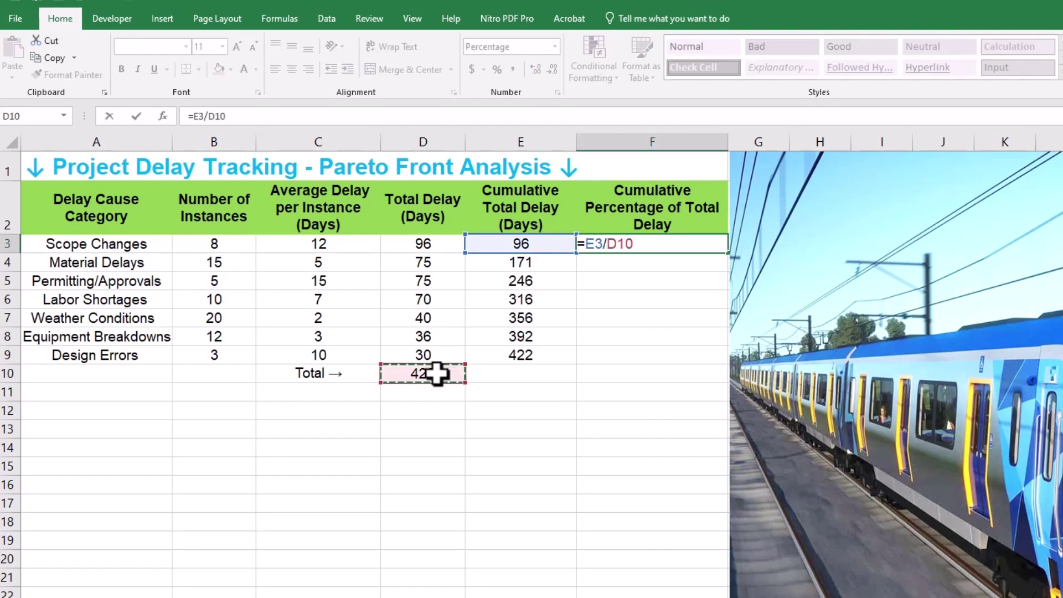
key(F4)
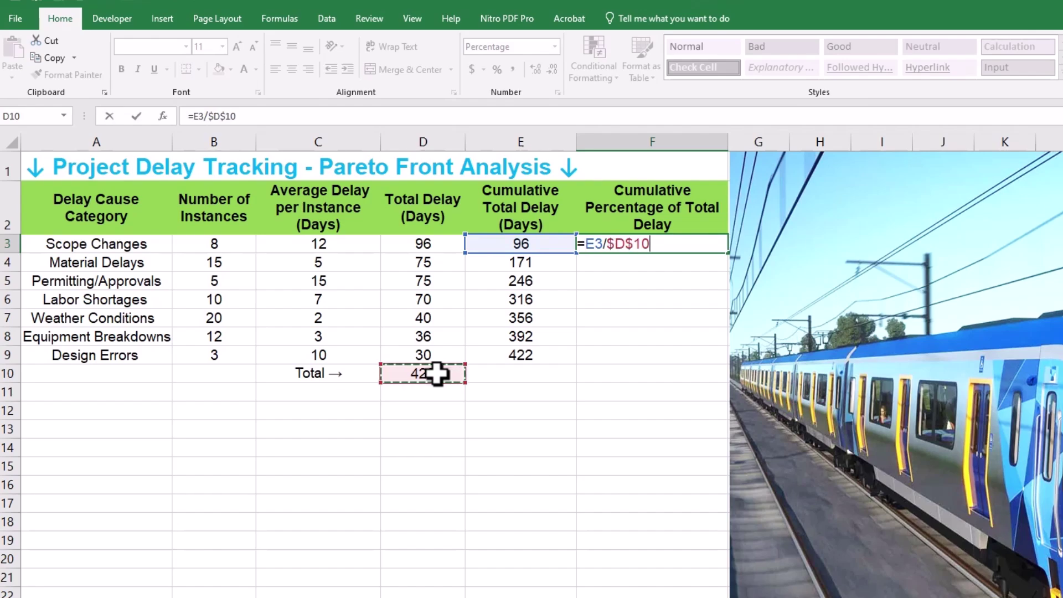
key(Return)
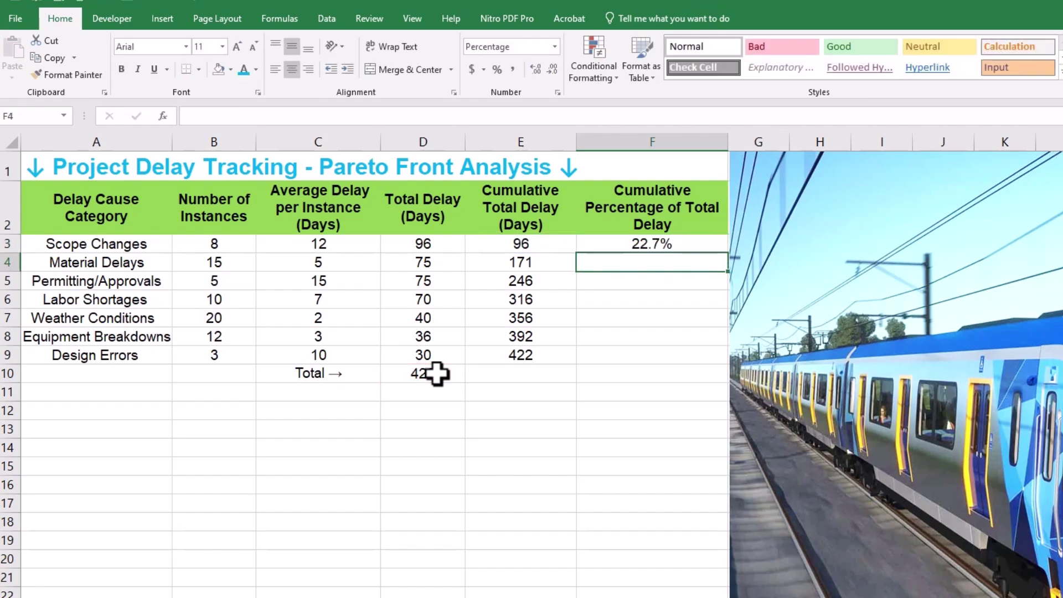
Fill the cumulative percentage formula down to F9, reaching 100.0%
click(712, 242)
drag(727, 256, 718, 356)
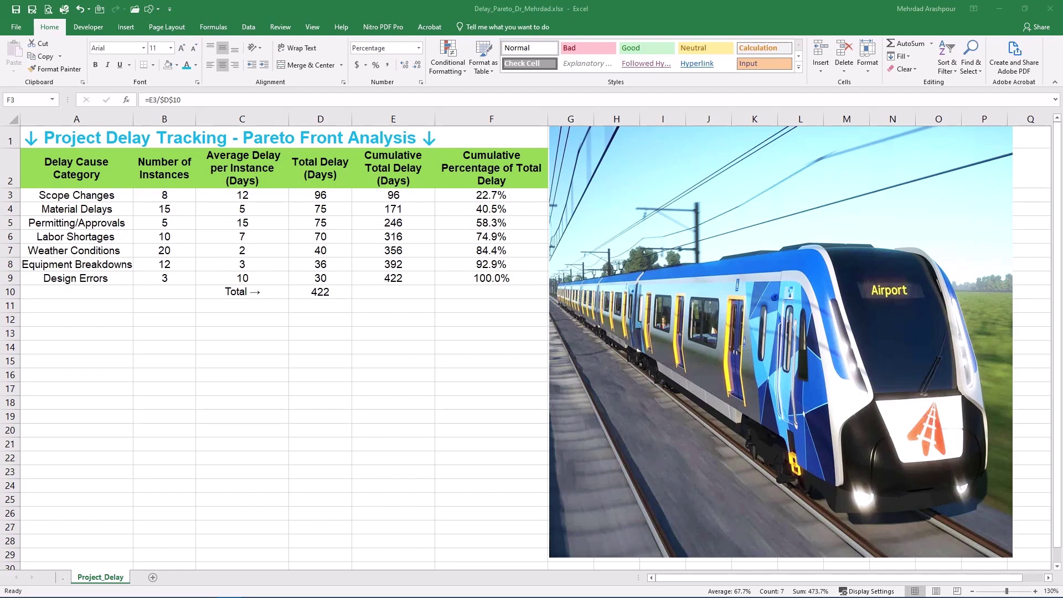
click(76, 168)
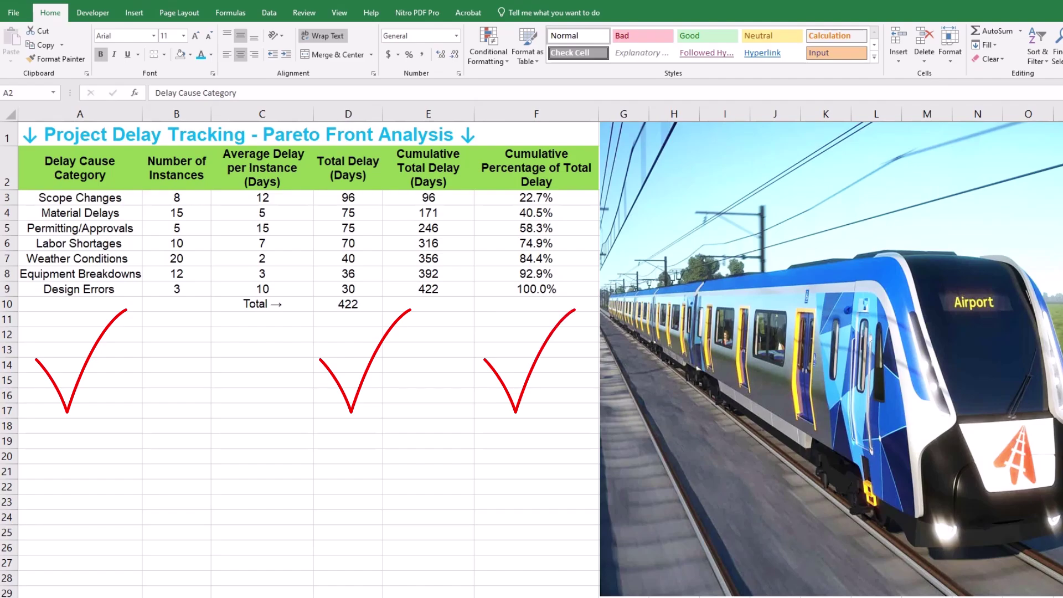
Select A2:A9, D2:D9 and F2:F9 together as the chart data
drag(95, 178, 93, 287)
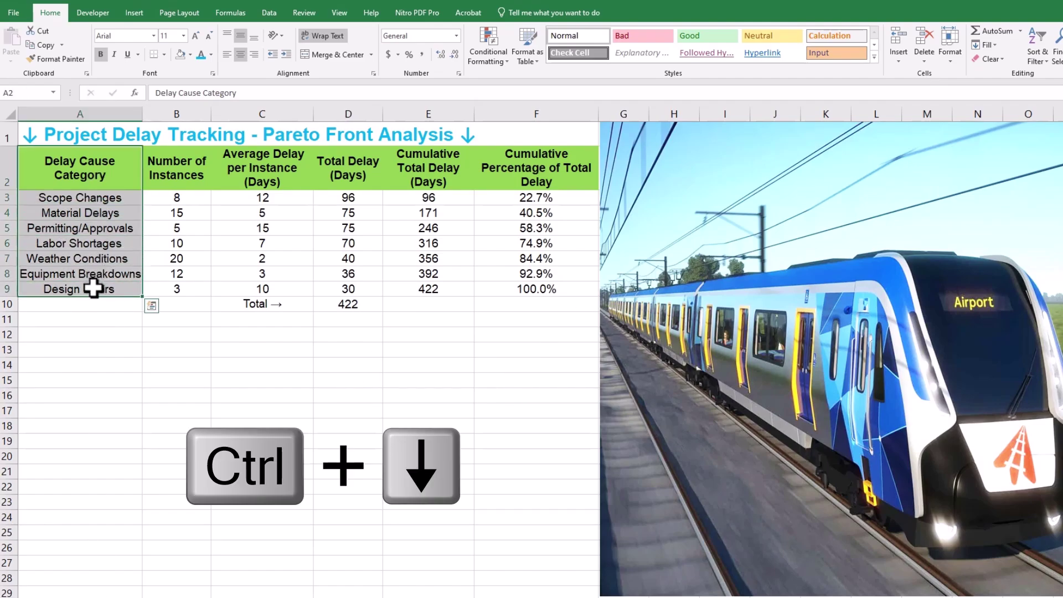
drag(325, 171, 344, 284)
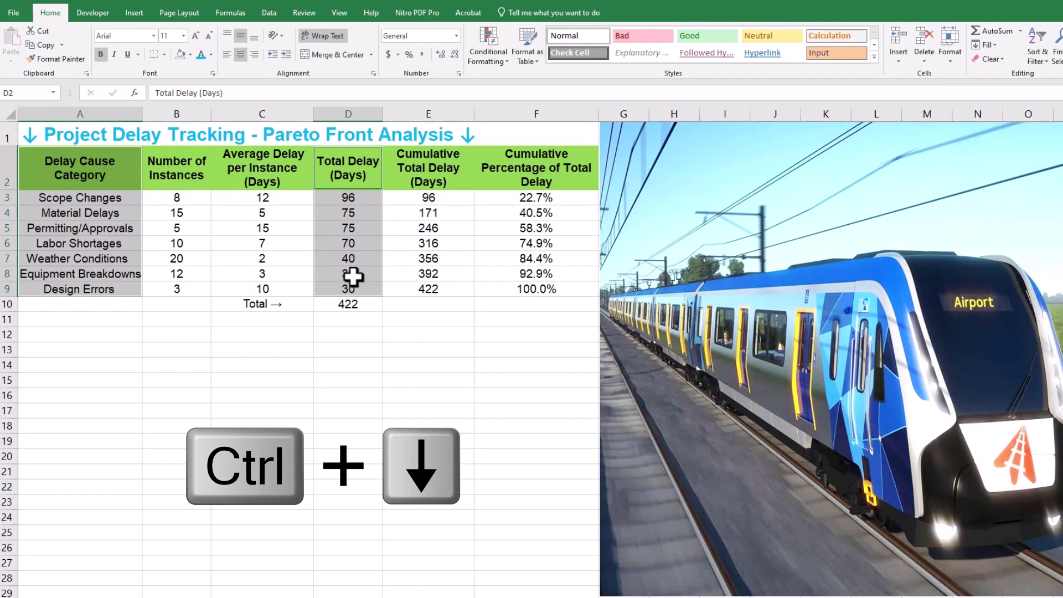
drag(534, 171, 537, 288)
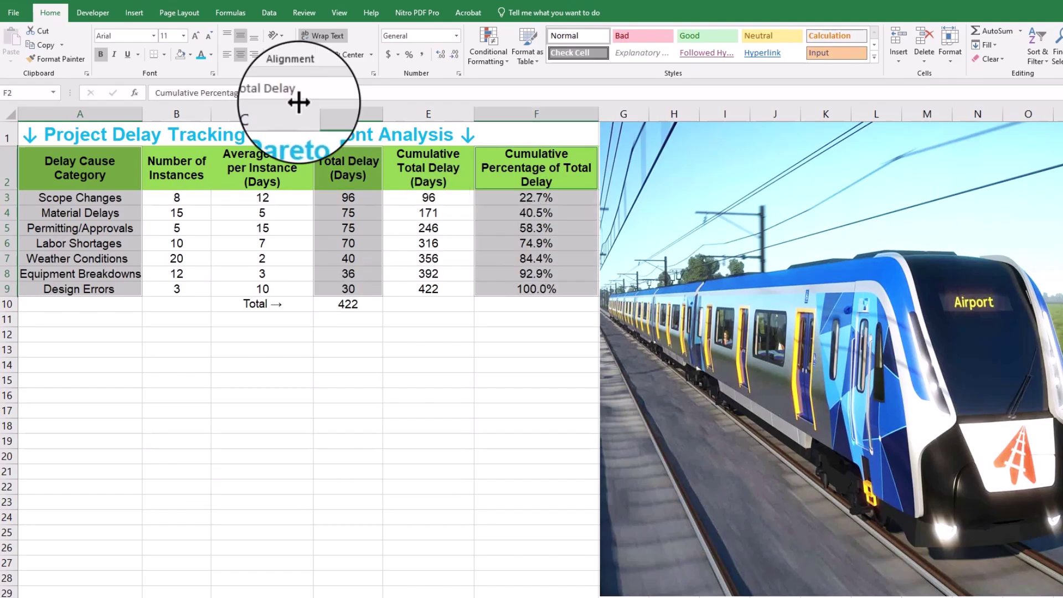
click(136, 13)
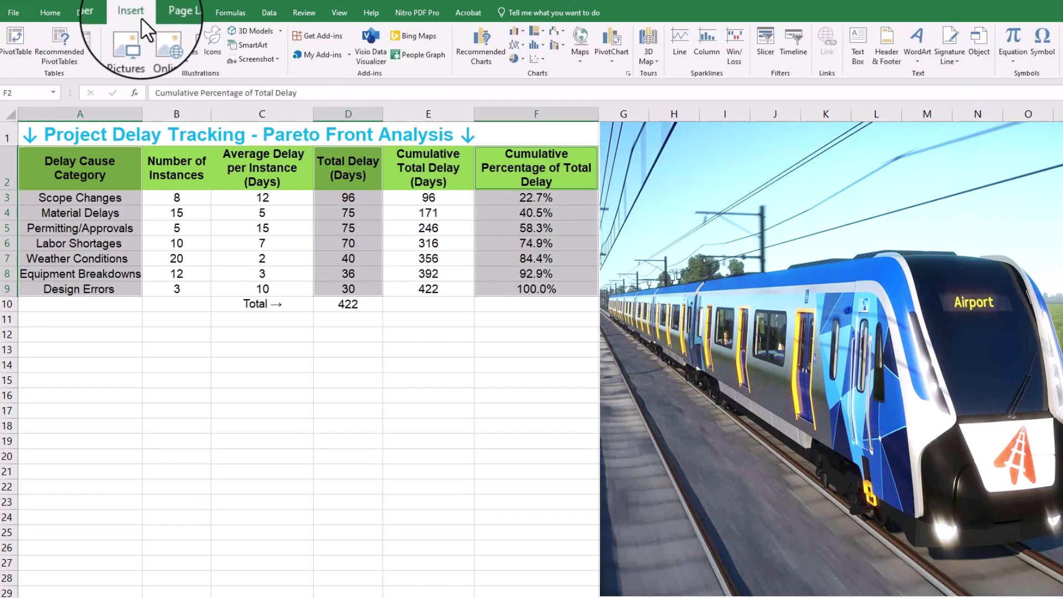
Insert the recommended Clustered Column–Line combo chart with the percentage on a secondary axis
click(477, 56)
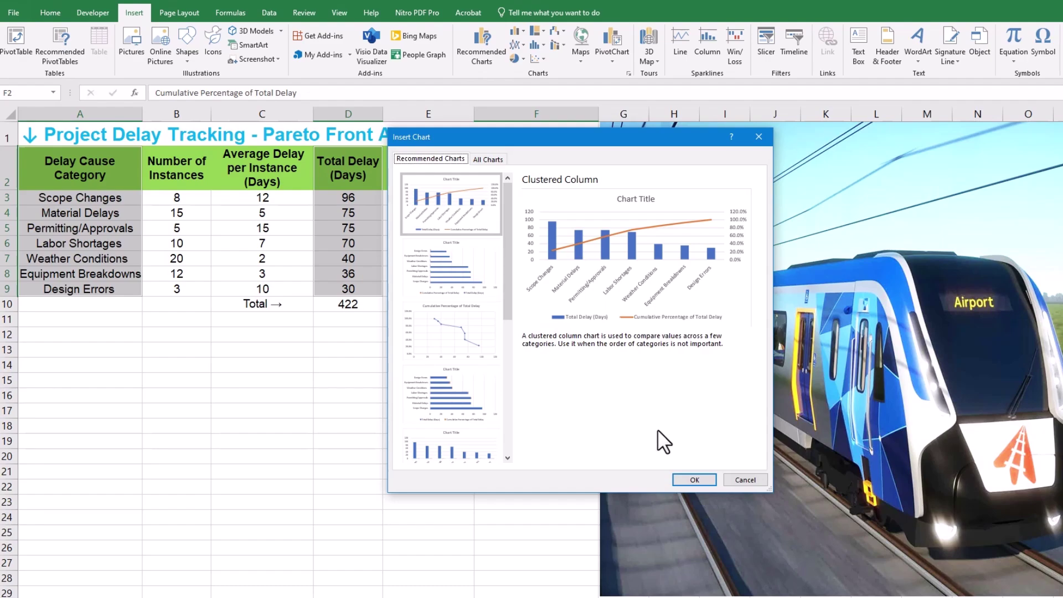
click(692, 480)
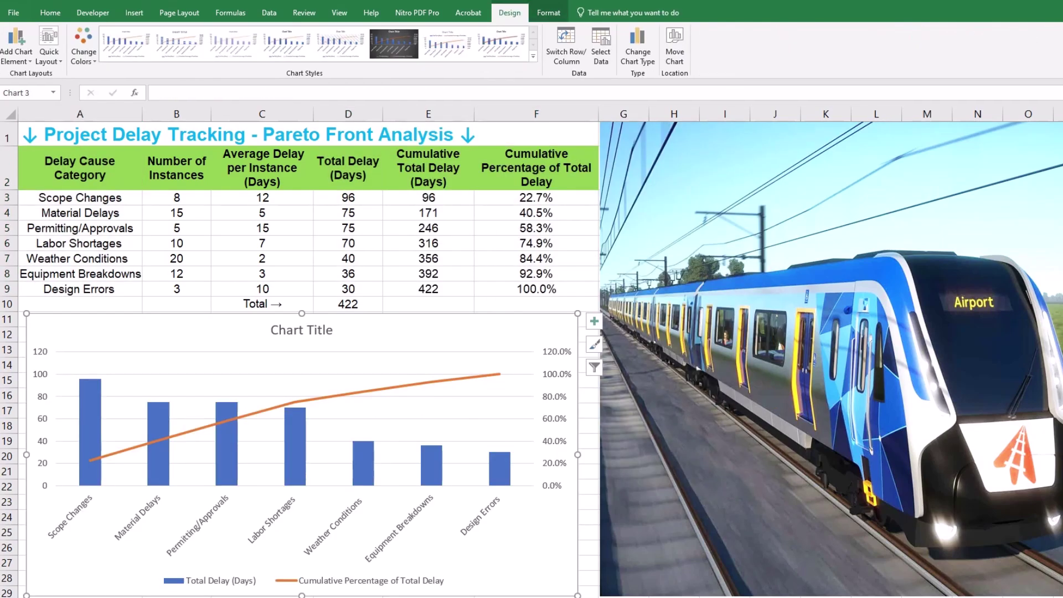
mouse_move(88, 368)
mouse_down()
mouse_move(468, 439)
mouse_move(362, 433)
mouse_up()
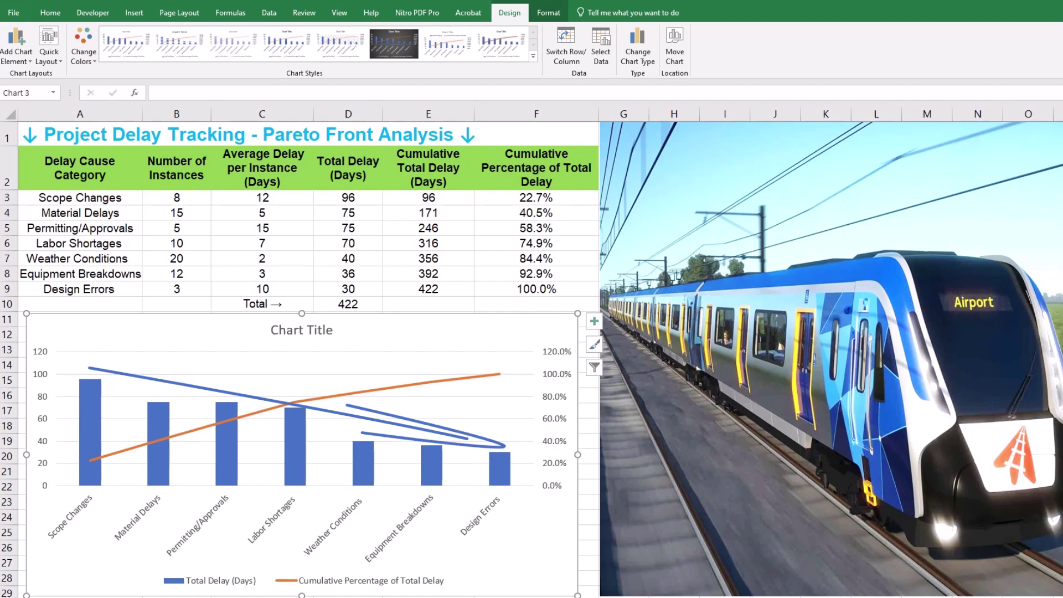
key(Escape)
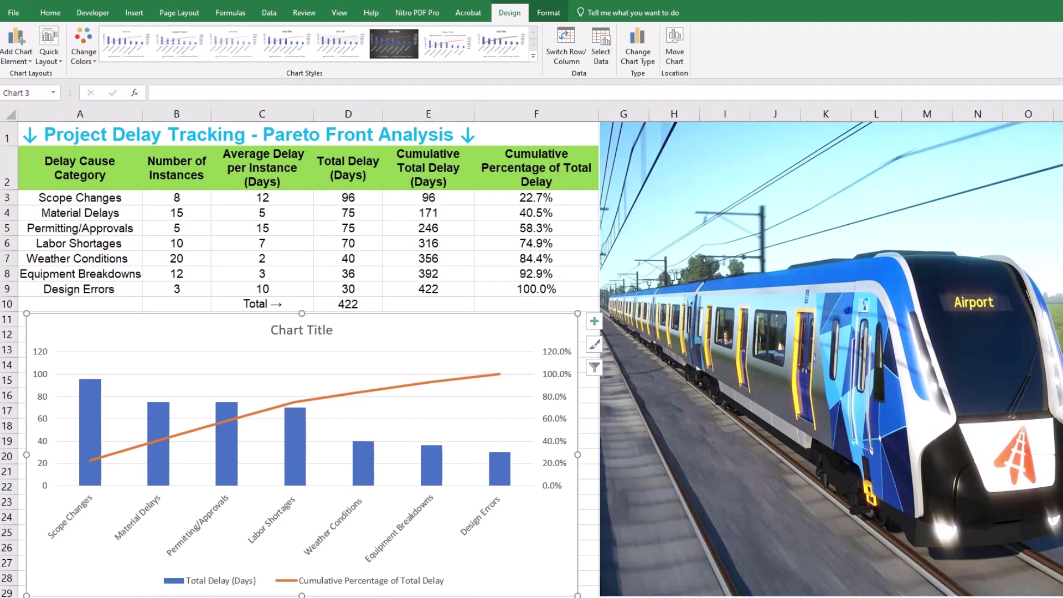
Delete the chart title and legend
click(302, 330)
key(Delete)
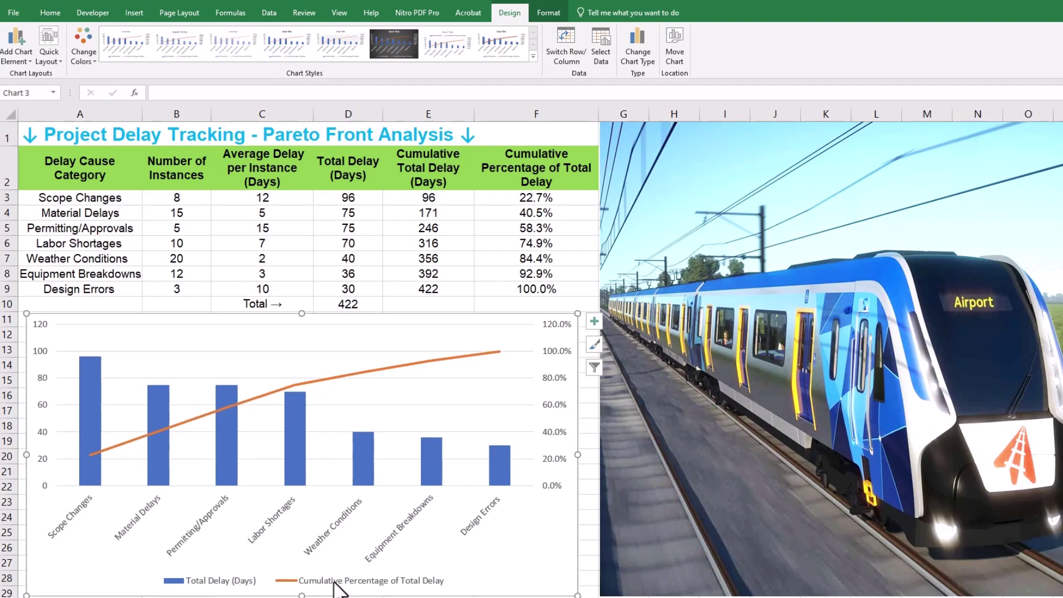
click(335, 582)
key(Delete)
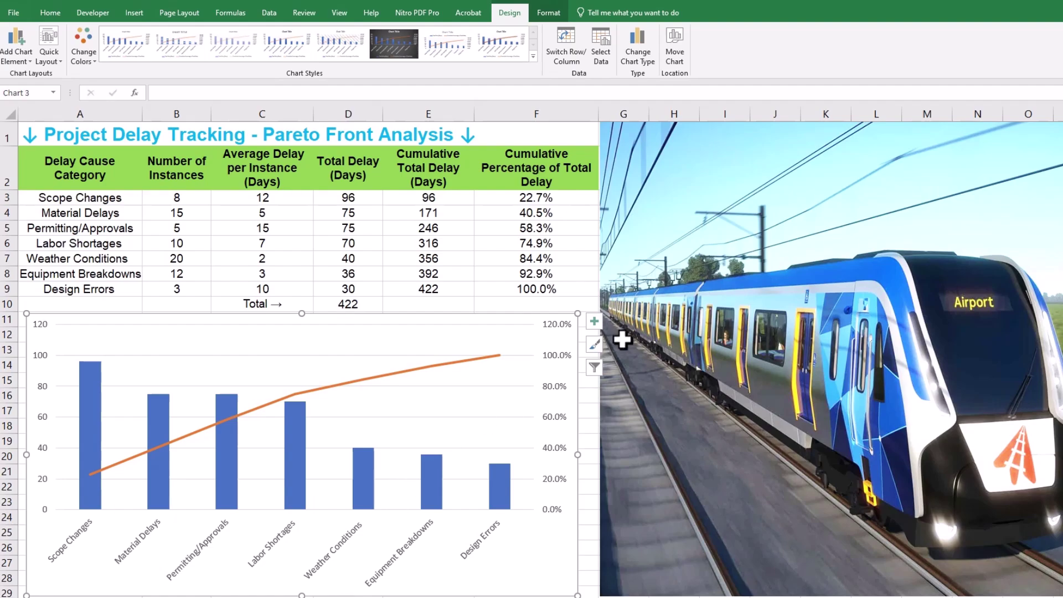
Add axis titles 'Total Delay (Days)' on the left and 'Cumulative Percentage of Total Delay' on the right
click(593, 324)
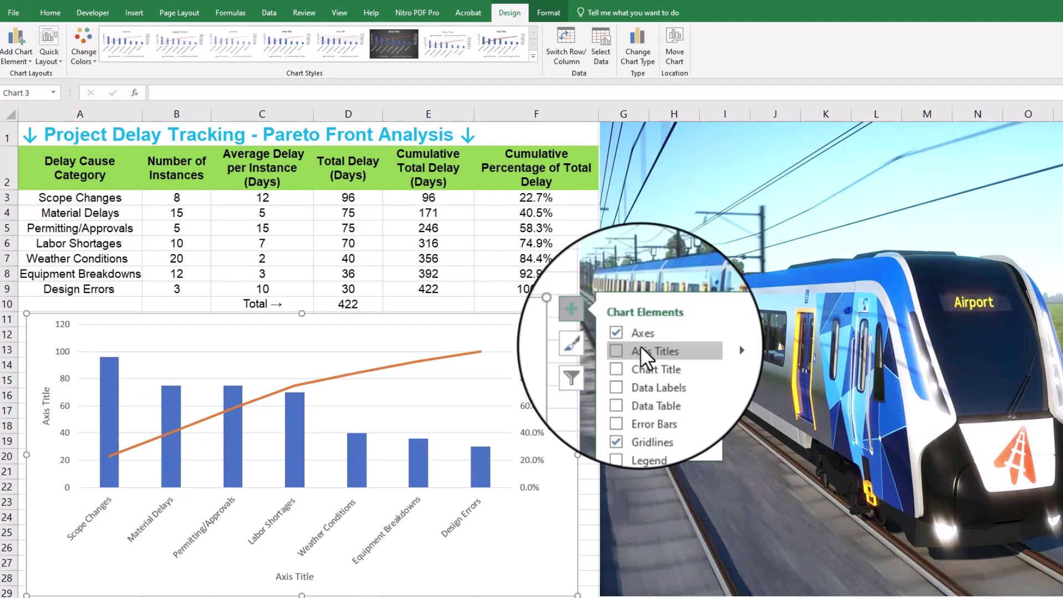
mouse_move(707, 349)
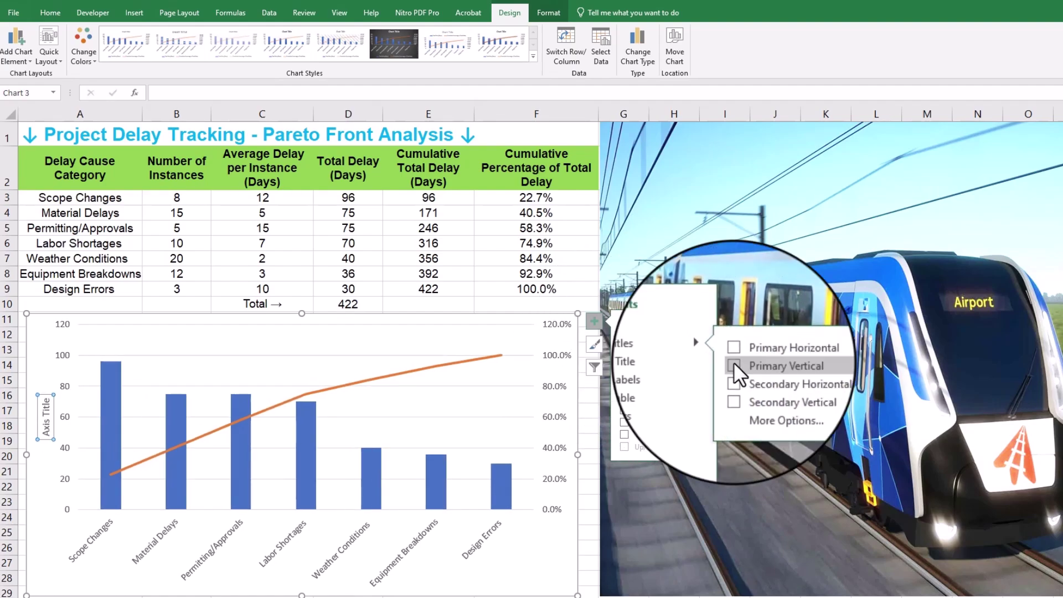
click(734, 365)
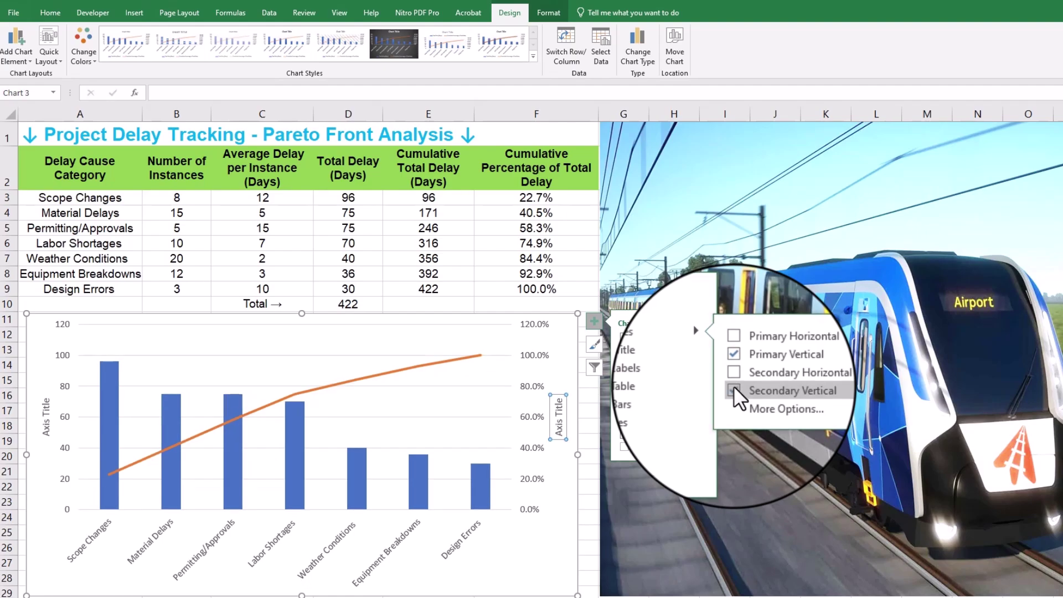
click(734, 387)
triple_click(49, 416)
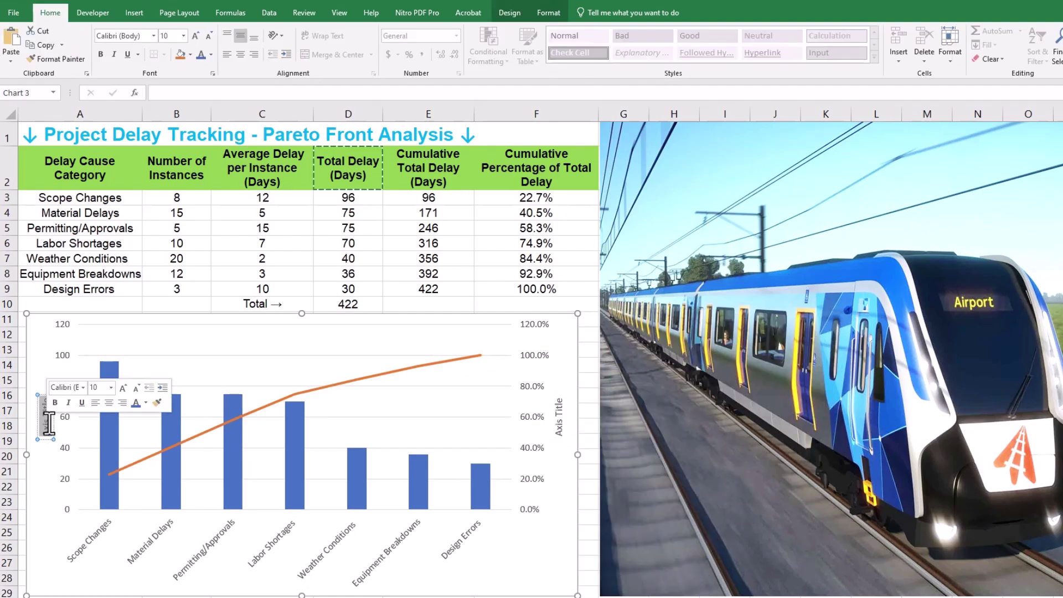
text(Total Delay (Days))
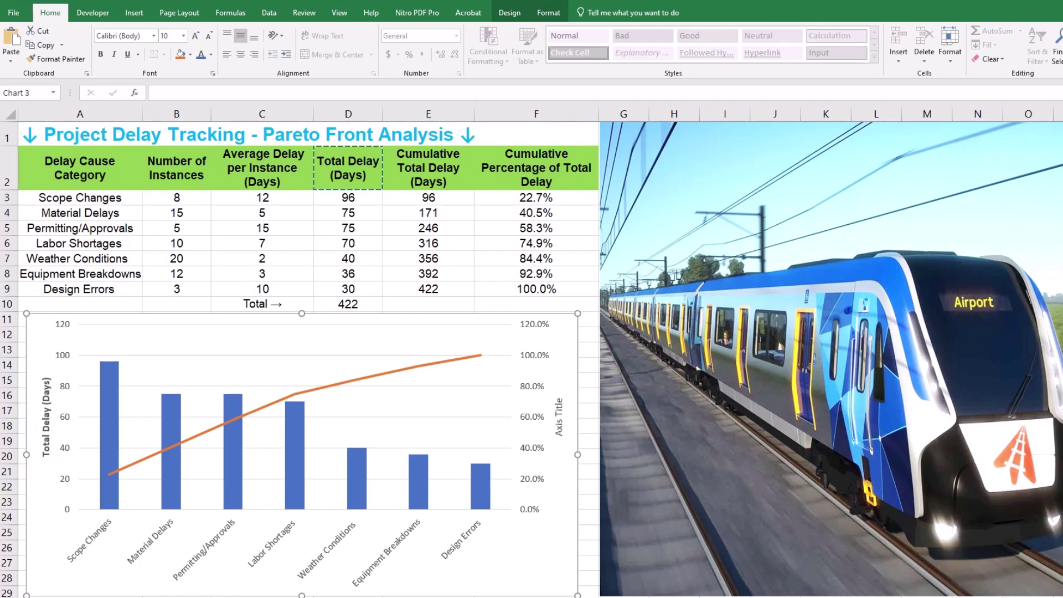
click(558, 432)
text(Cumulative Percentage of Total Delay)
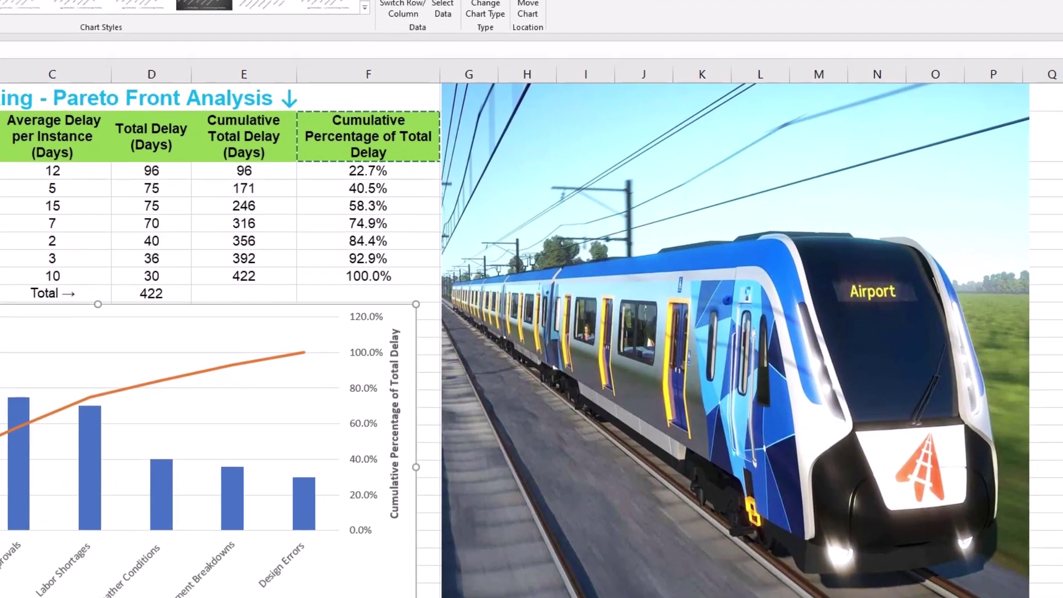
Set the secondary axis maximum to 1.0 and major unit to 0.2
double_click(535, 325)
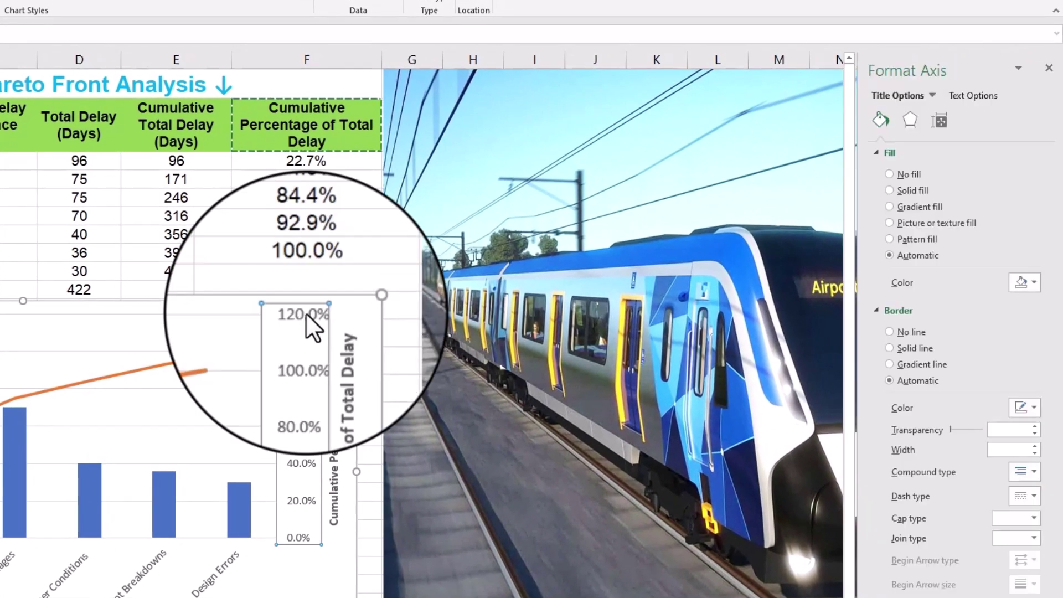
click(975, 210)
key(BackSpace)
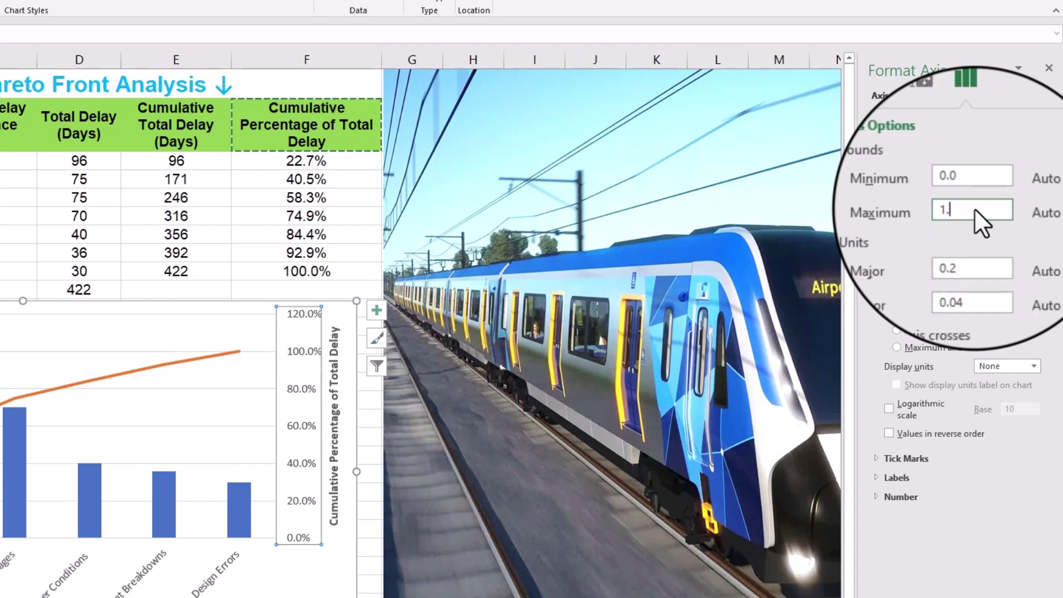
text(0)
key(Tab)
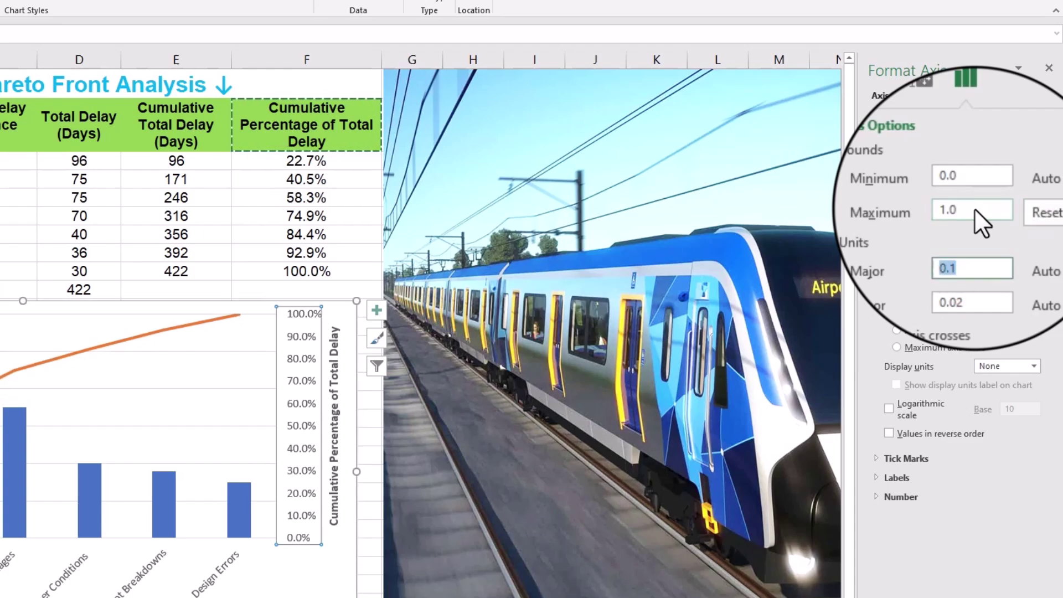
text(.2)
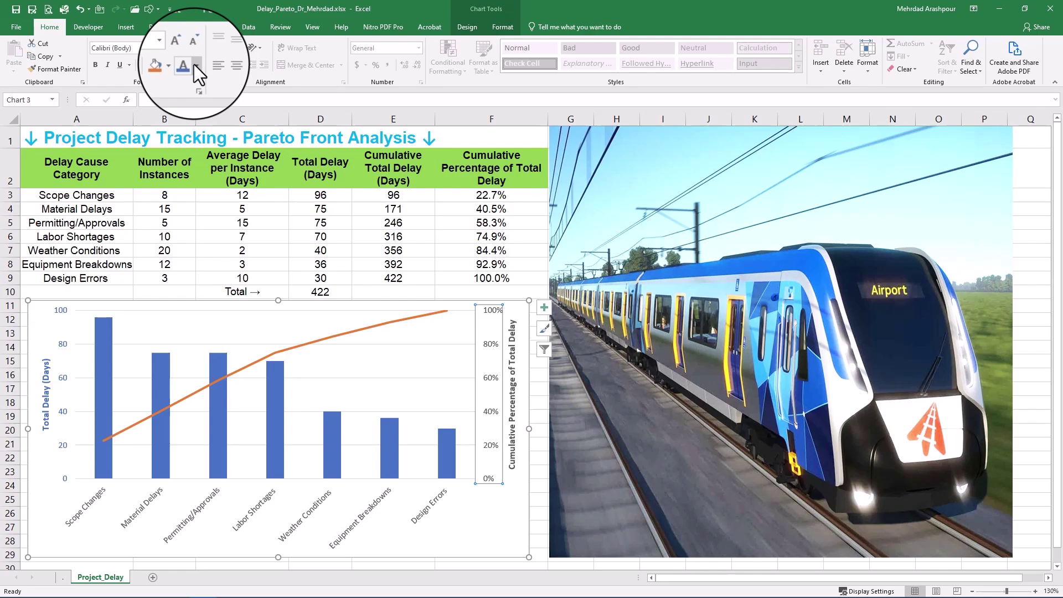
Color the percentage axis labels and its title orange
click(197, 65)
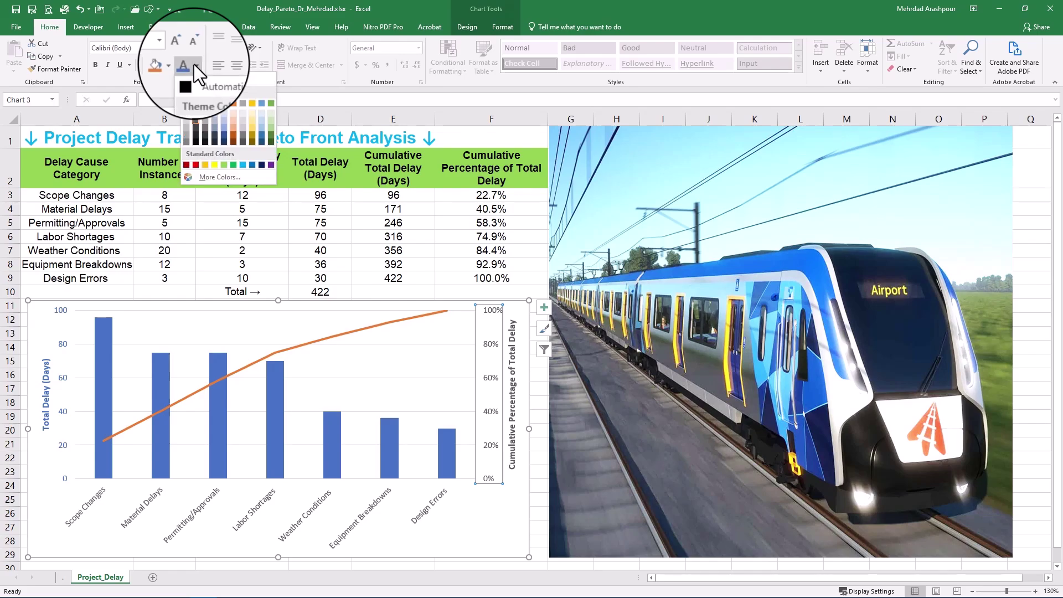
click(233, 104)
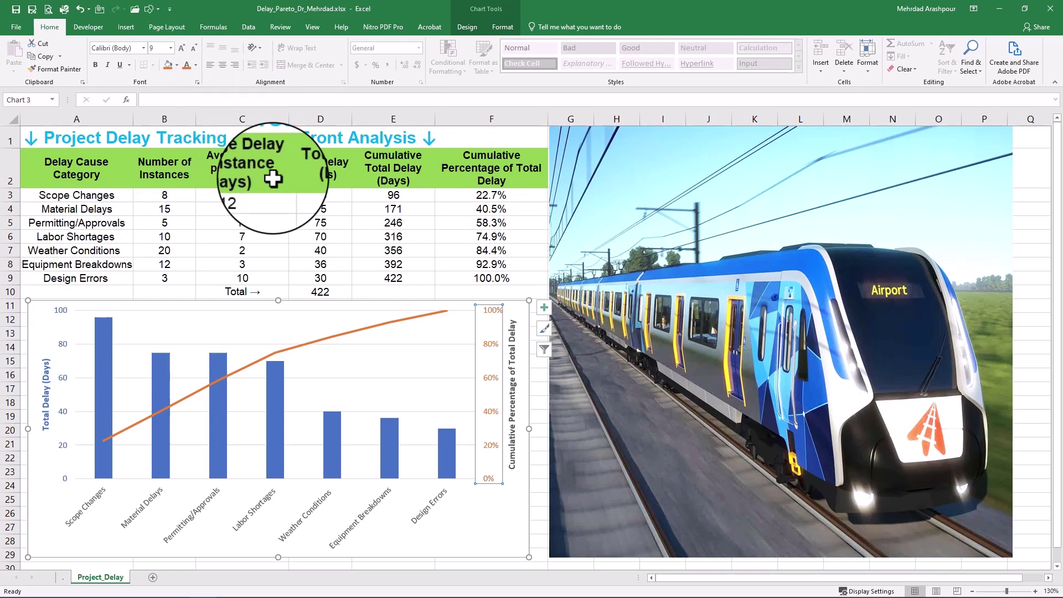
click(512, 344)
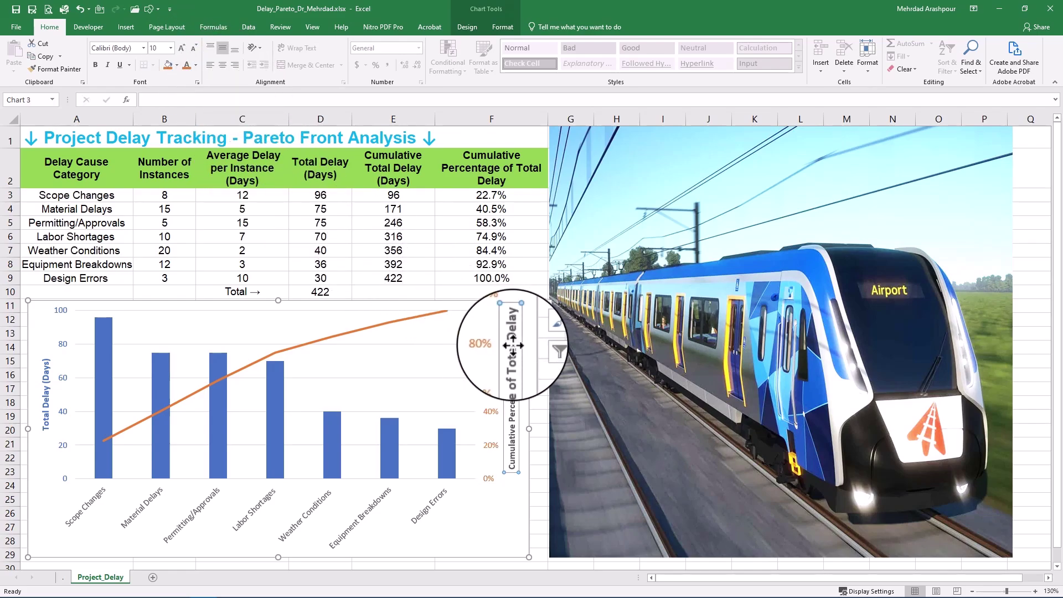
click(190, 68)
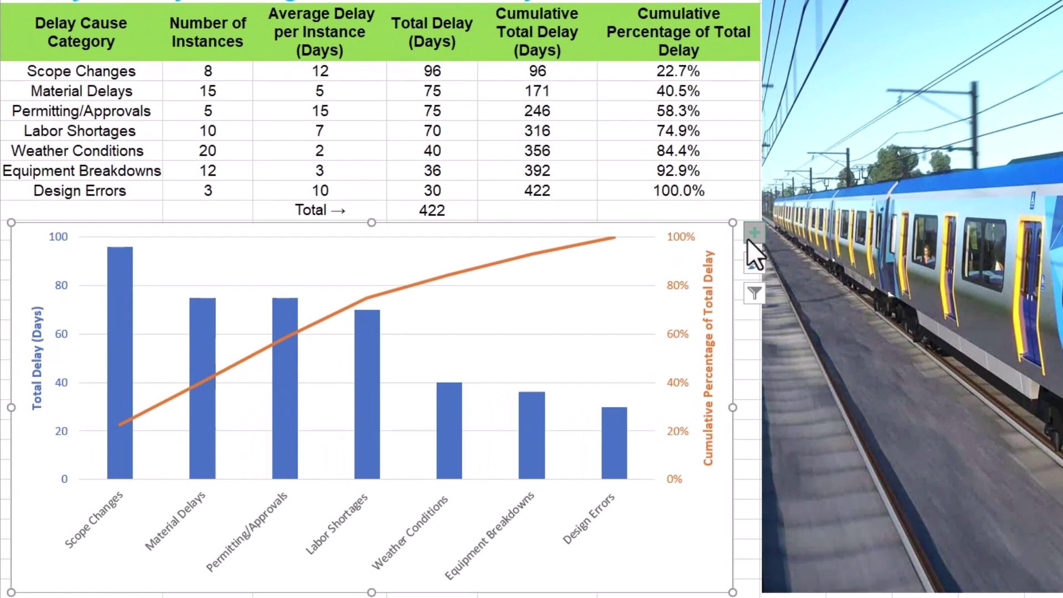
click(544, 308)
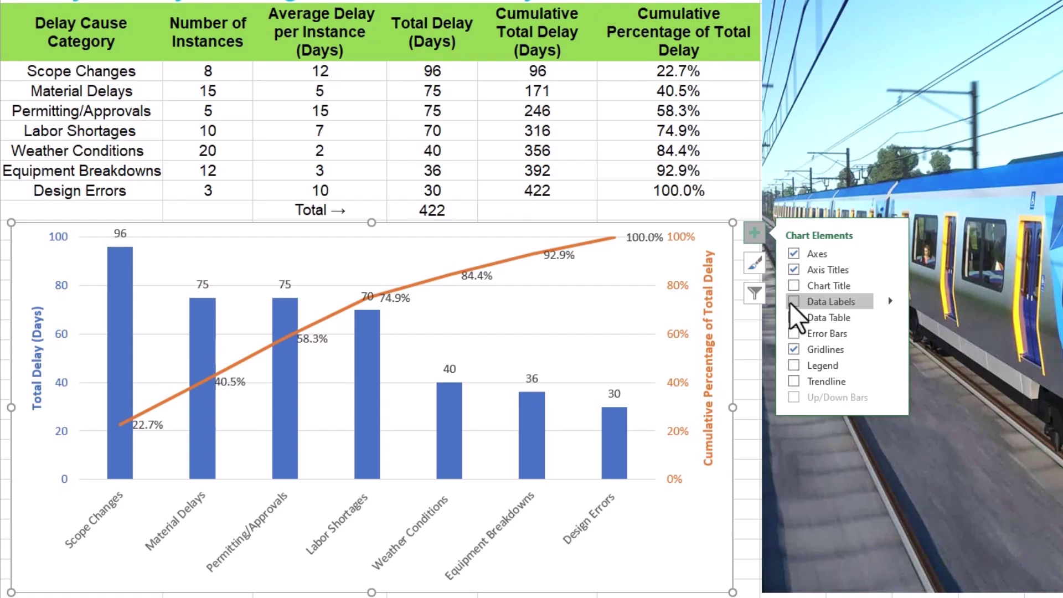